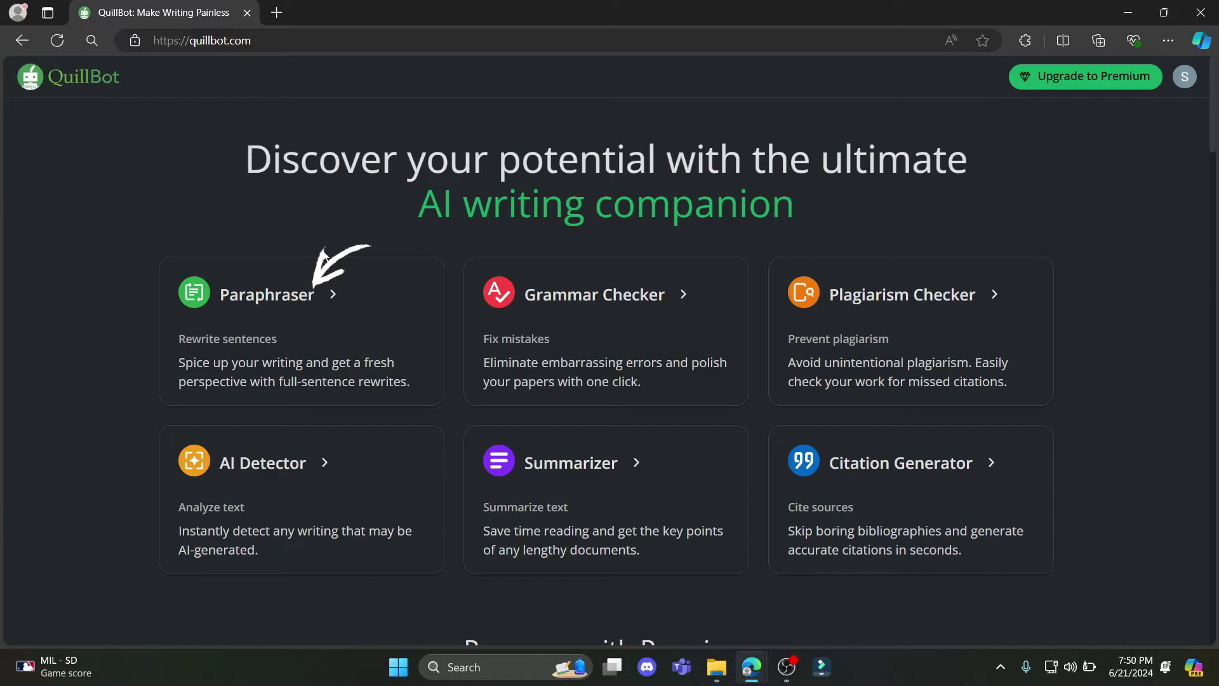
Open the Paraphraser and paste the Consent & Courtesy and Research and Preparation paragraphs into its input.
{"action": "left_click", "coordinate": [290, 334]}
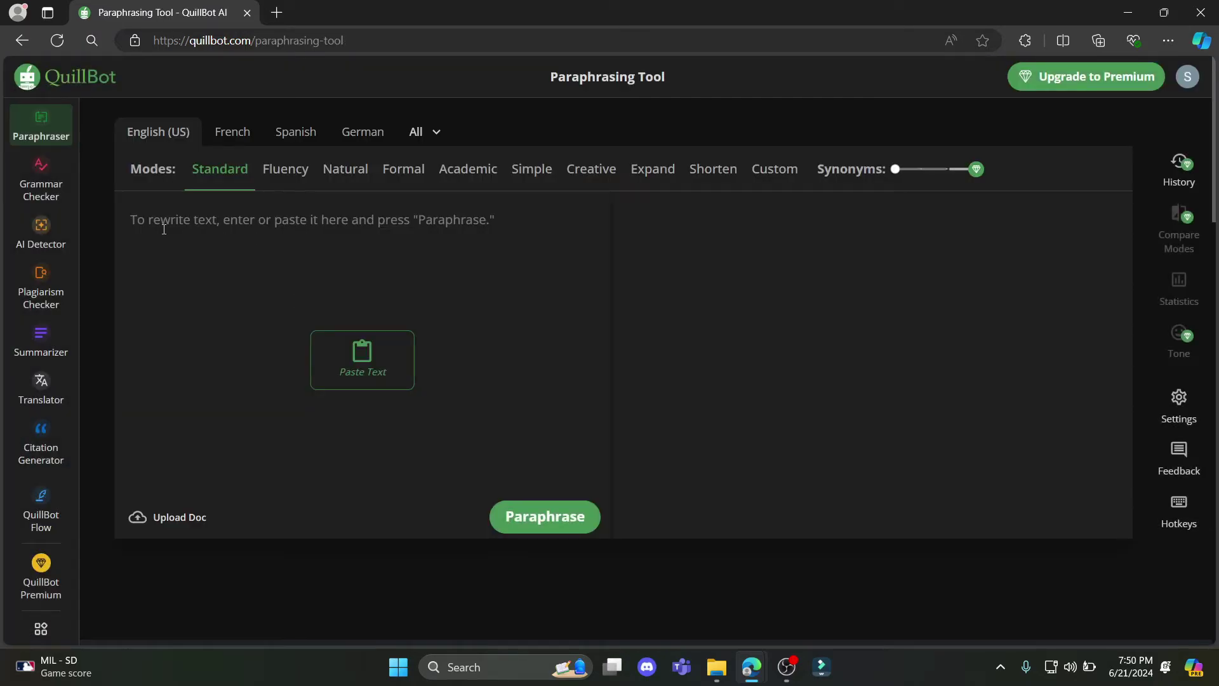
{"action": "left_click", "coordinate": [217, 219]}
{"action": "type", "text": "Consent & Courtesy: I recognize the significance of respecting individuals' privacy and will always obtain their consent before capturing any photographs of them or their belongings. I pledge to treat everyone encountered during the visit, including all SEP members, with utmost respect and courtesy. Research and Preparation: Prior to the visit, I will conduct thorough research on the industry, equipping myself with knowledge to actively engage in meaningful discussions and ask pertinent questions to create a comprehensive project plan."}
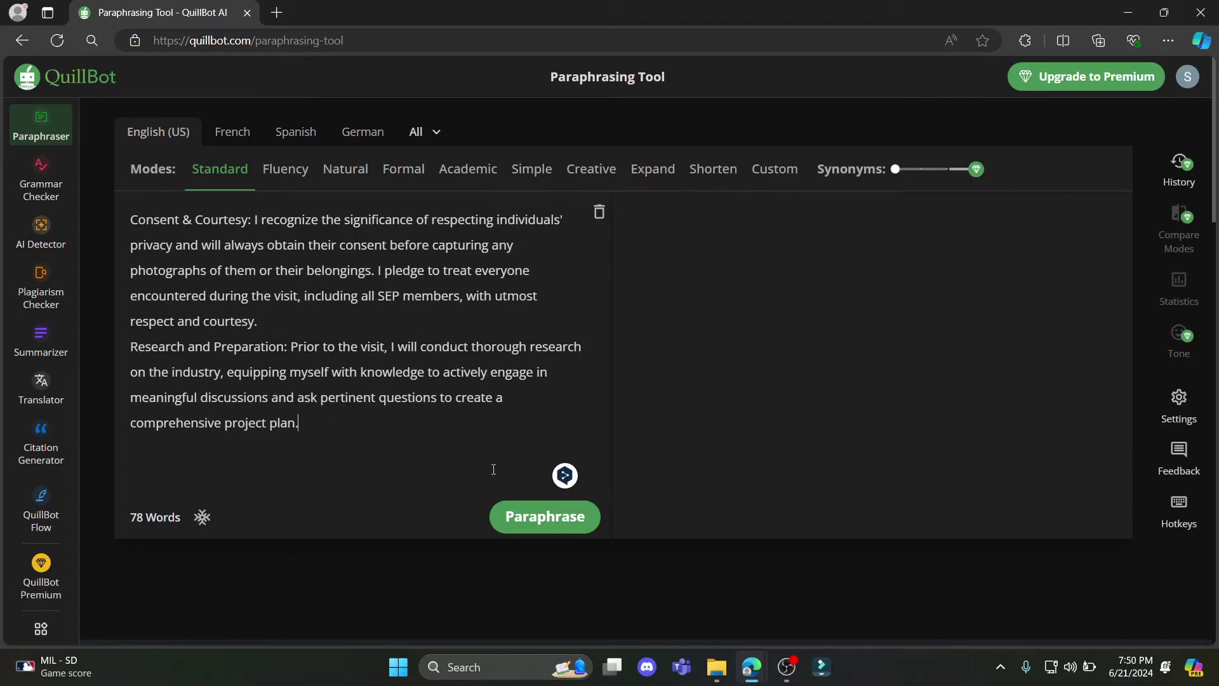
Paraphrase the 78-word passage, getting a 91-word Standard-mode rewording.
{"action": "left_click", "coordinate": [545, 506]}
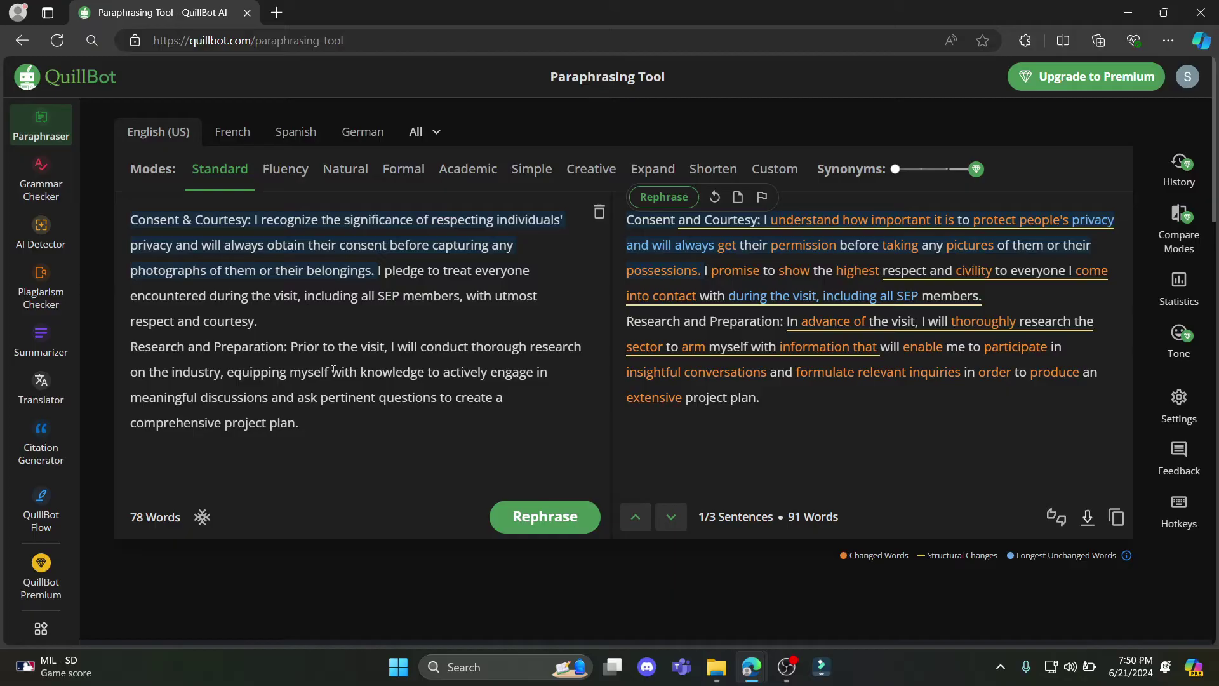
{"action": "left_click", "coordinate": [409, 343]}
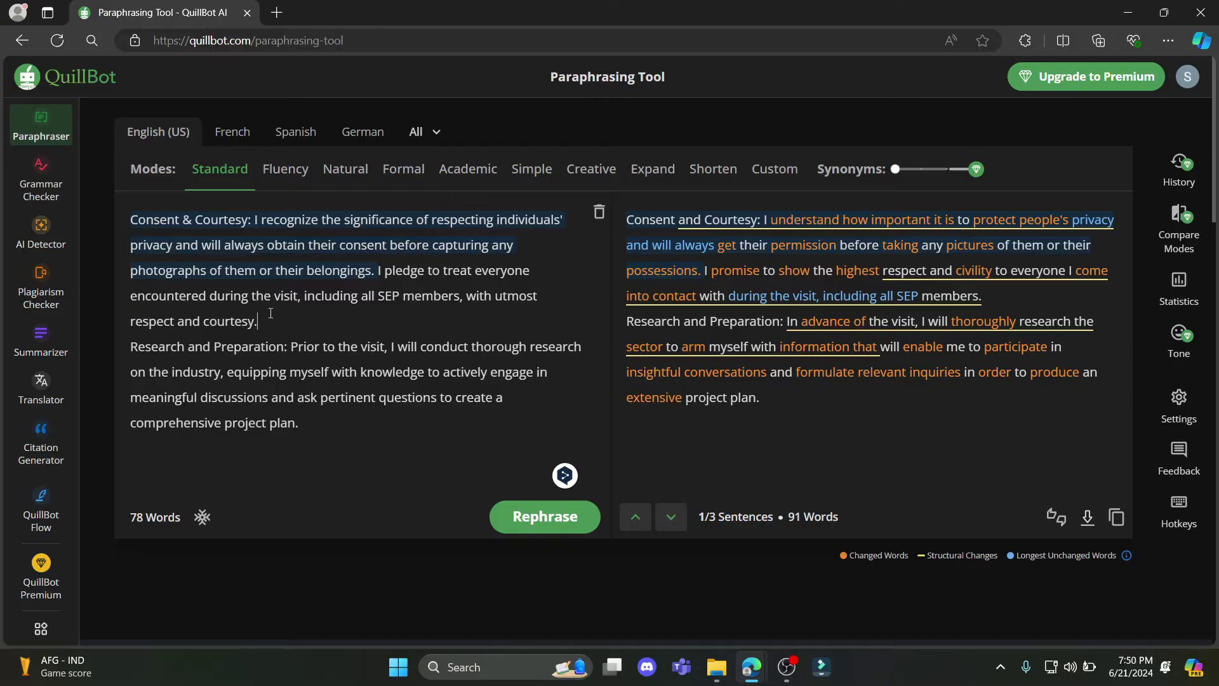
Delete the pledge sentence and the Research and Preparation paragraph from the input.
{"action": "mouse_move", "coordinate": [259, 321]}
{"action": "left_mouse_down"}
{"action": "mouse_move", "coordinate": [271, 295]}
{"action": "mouse_move", "coordinate": [378, 265]}
{"action": "left_mouse_up"}
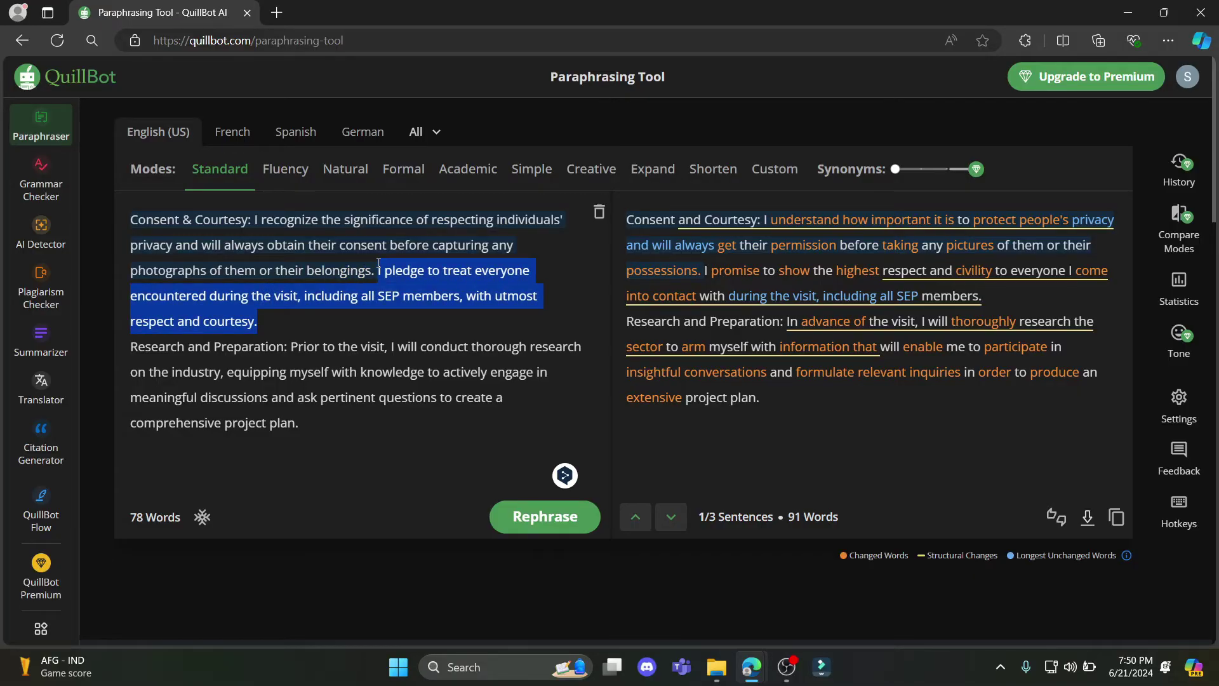
{"action": "key", "text": "BackSpace"}
{"action": "left_click_drag", "start_coordinate": [304, 371], "coordinate": [138, 295]}
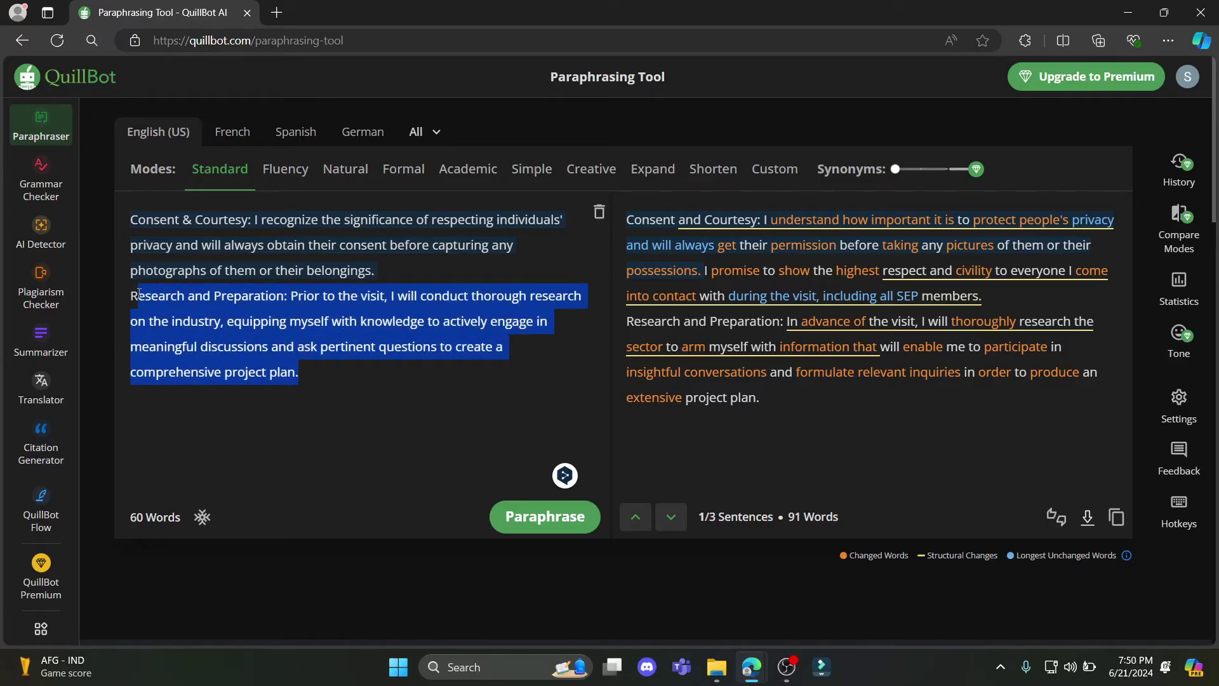
{"action": "key", "text": "BackSpace"}
{"action": "key", "text": "BackSpace"}
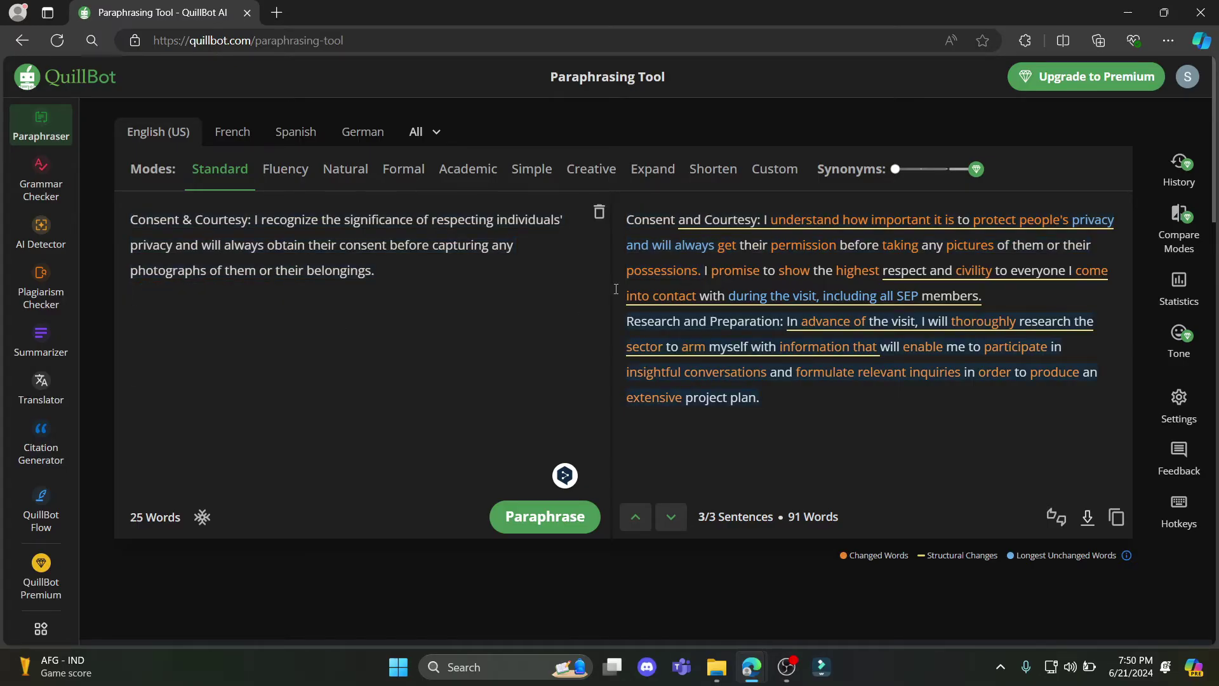
Paraphrase only the remaining 25-word Consent & Courtesy sentence.
{"action": "left_click_drag", "start_coordinate": [375, 271], "coordinate": [131, 219]}
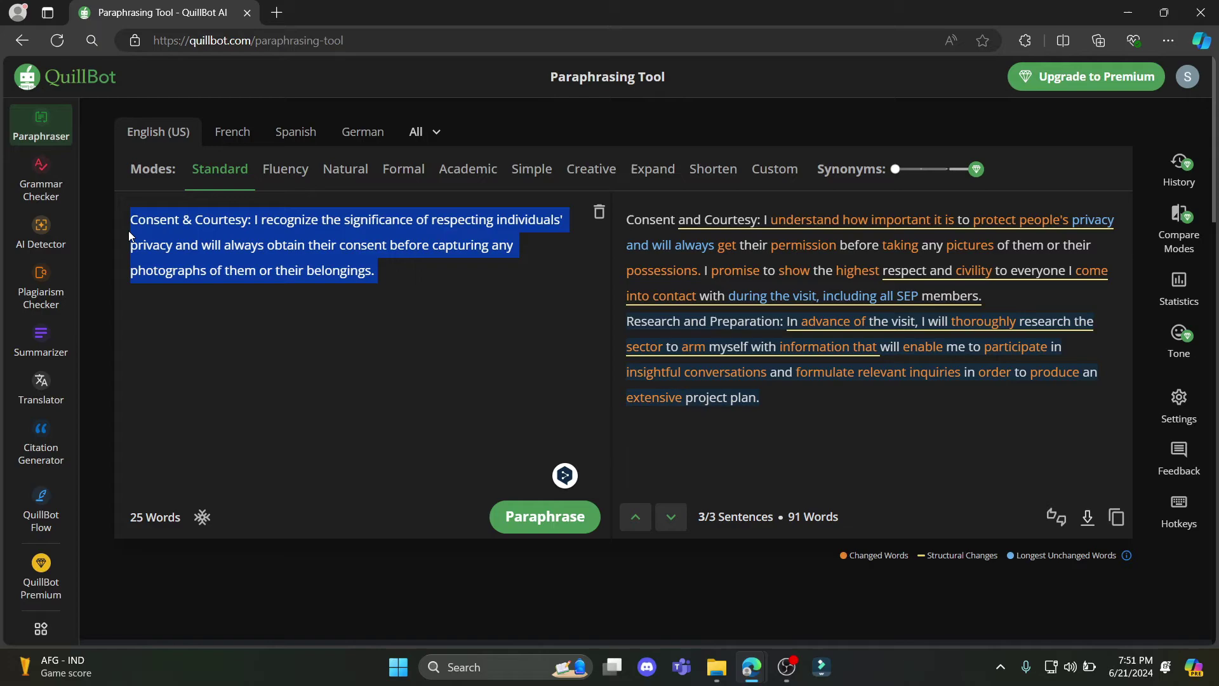
{"action": "left_click", "coordinate": [469, 444]}
{"action": "left_click", "coordinate": [544, 516]}
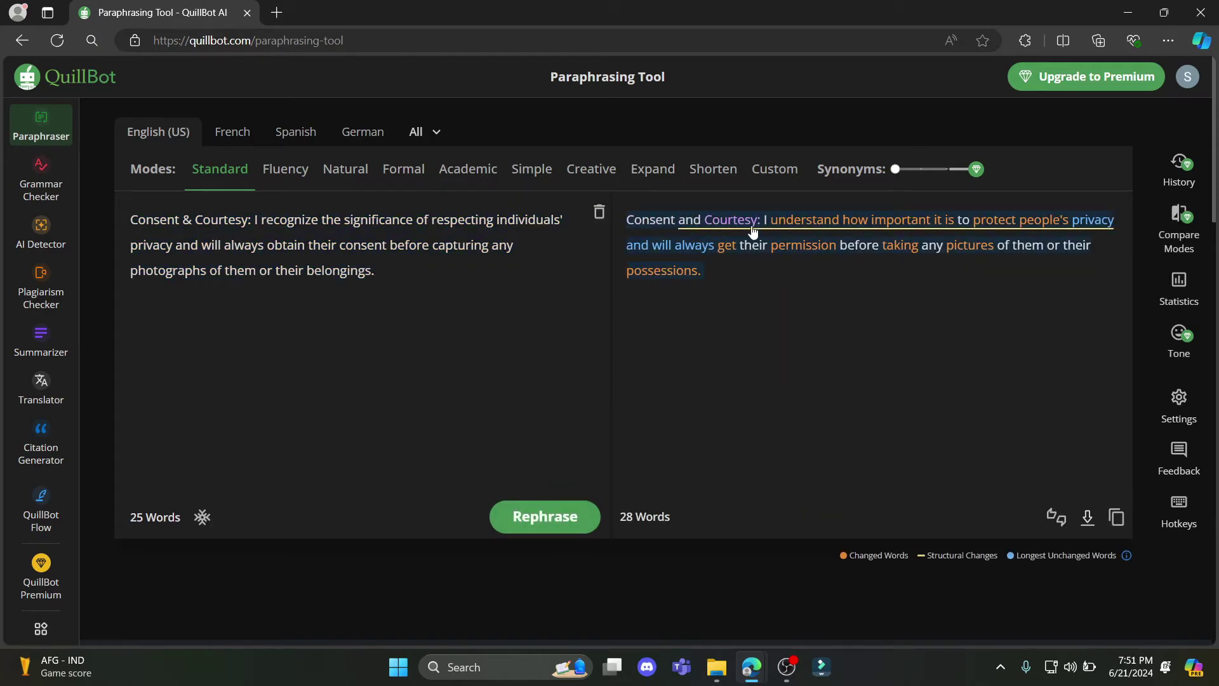
Replace 'I understand', 'how important' and 'to protect' with 'I know', 'the significance', 'for safeguarding'.
{"action": "left_click", "coordinate": [819, 223]}
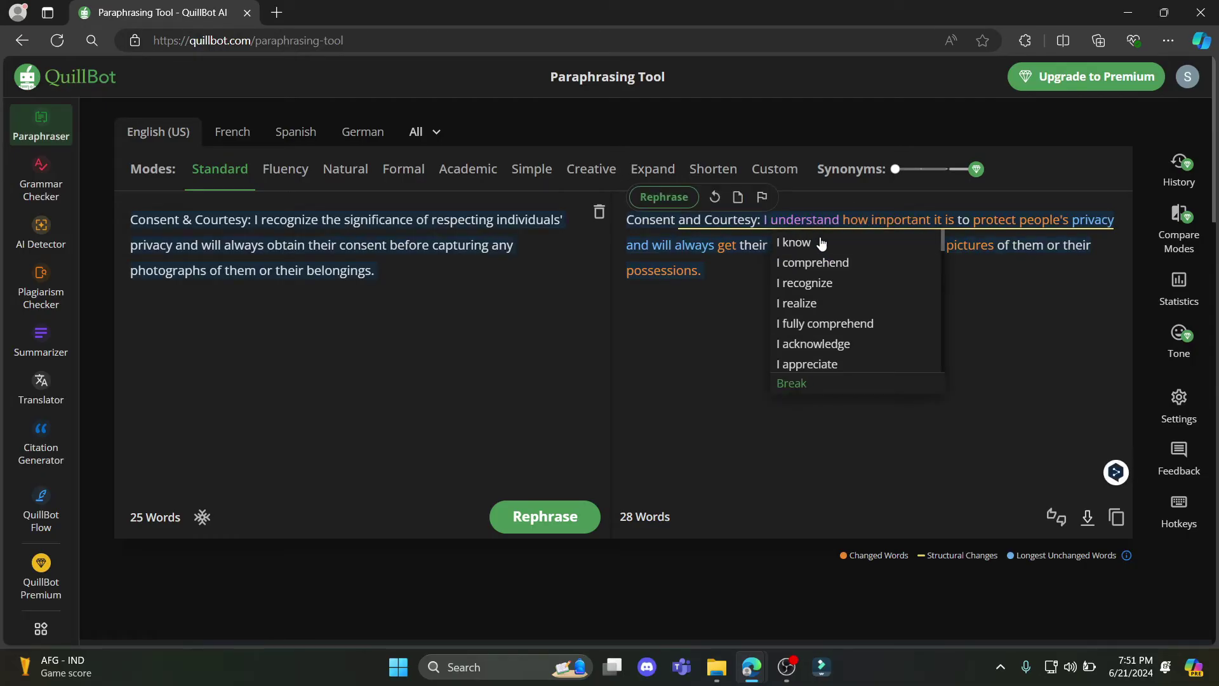
{"action": "left_click", "coordinate": [796, 242]}
{"action": "left_click", "coordinate": [863, 221]}
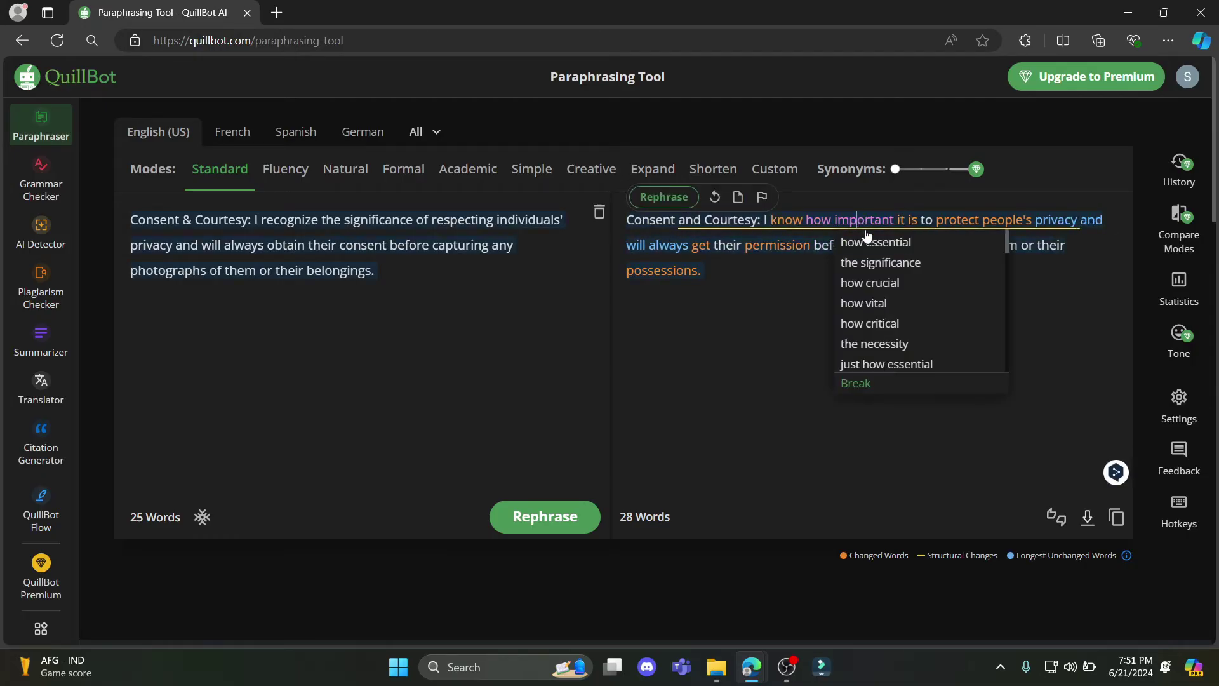
{"action": "left_click", "coordinate": [891, 263]}
{"action": "left_click", "coordinate": [962, 221]}
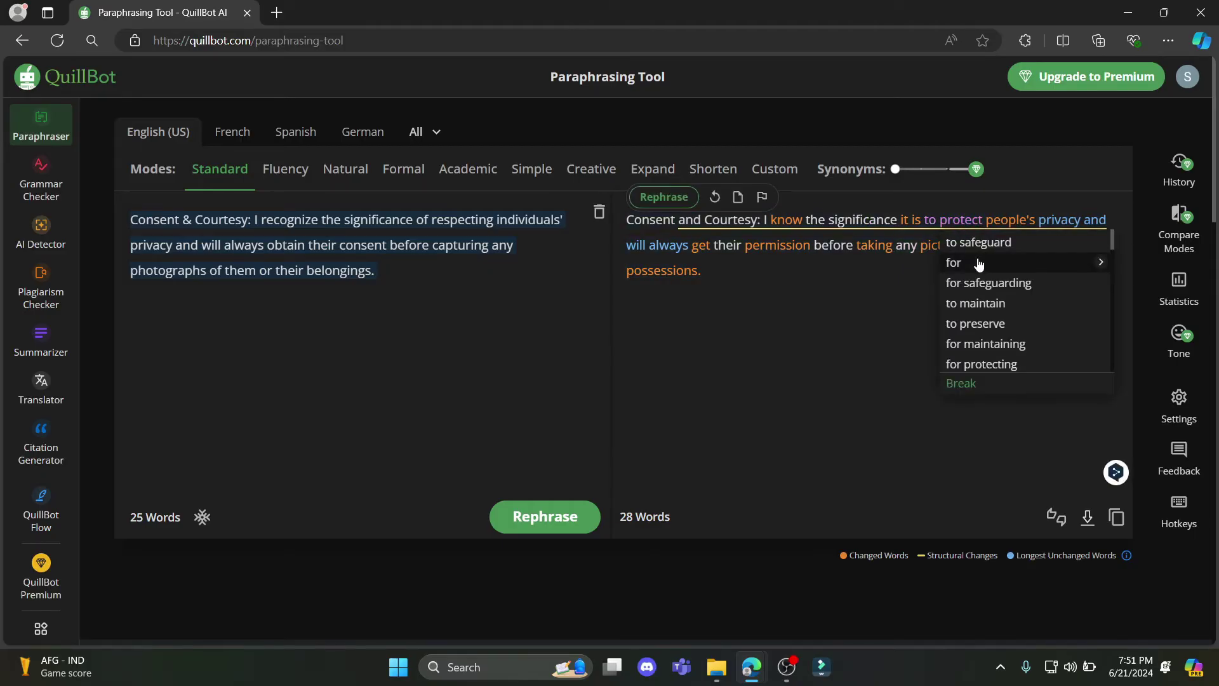
{"action": "left_click", "coordinate": [988, 283]}
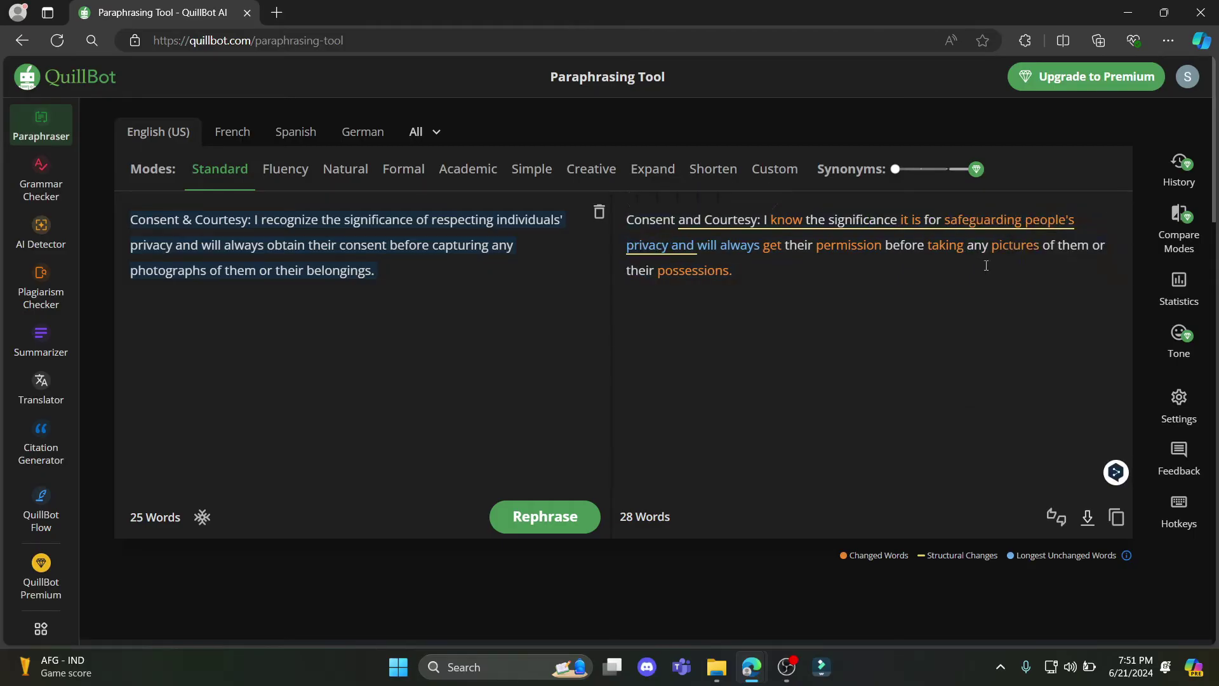
Swap in 'the privacy of individuals', 'their express consent' and 'incorporating' for the original words.
{"action": "left_click", "coordinate": [646, 246]}
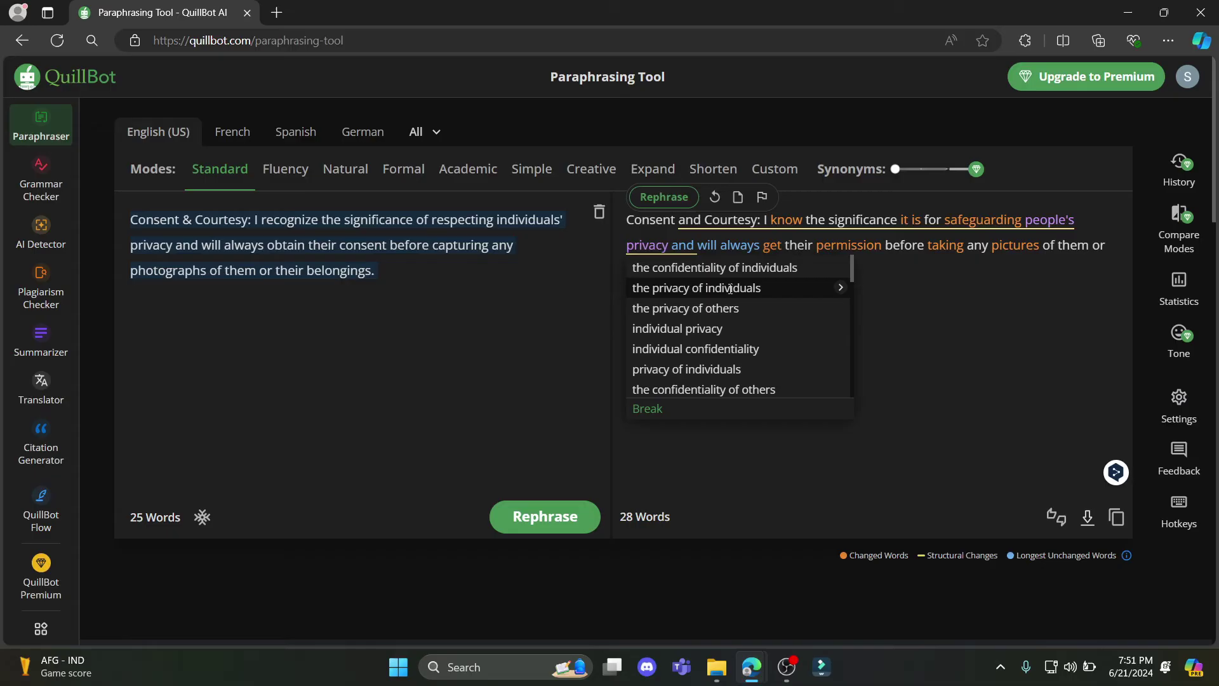
{"action": "left_click", "coordinate": [724, 293]}
{"action": "left_click", "coordinate": [858, 246]}
{"action": "left_click", "coordinate": [900, 306]}
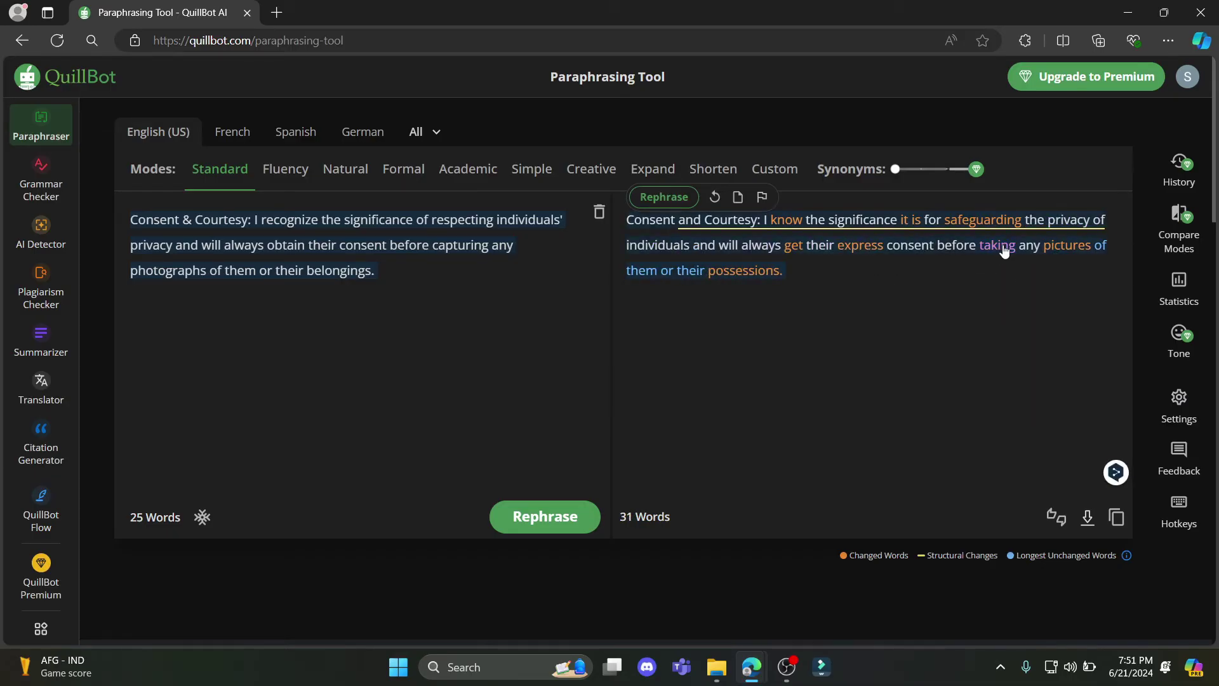
{"action": "left_click", "coordinate": [996, 245]}
{"action": "left_click", "coordinate": [1022, 326]}
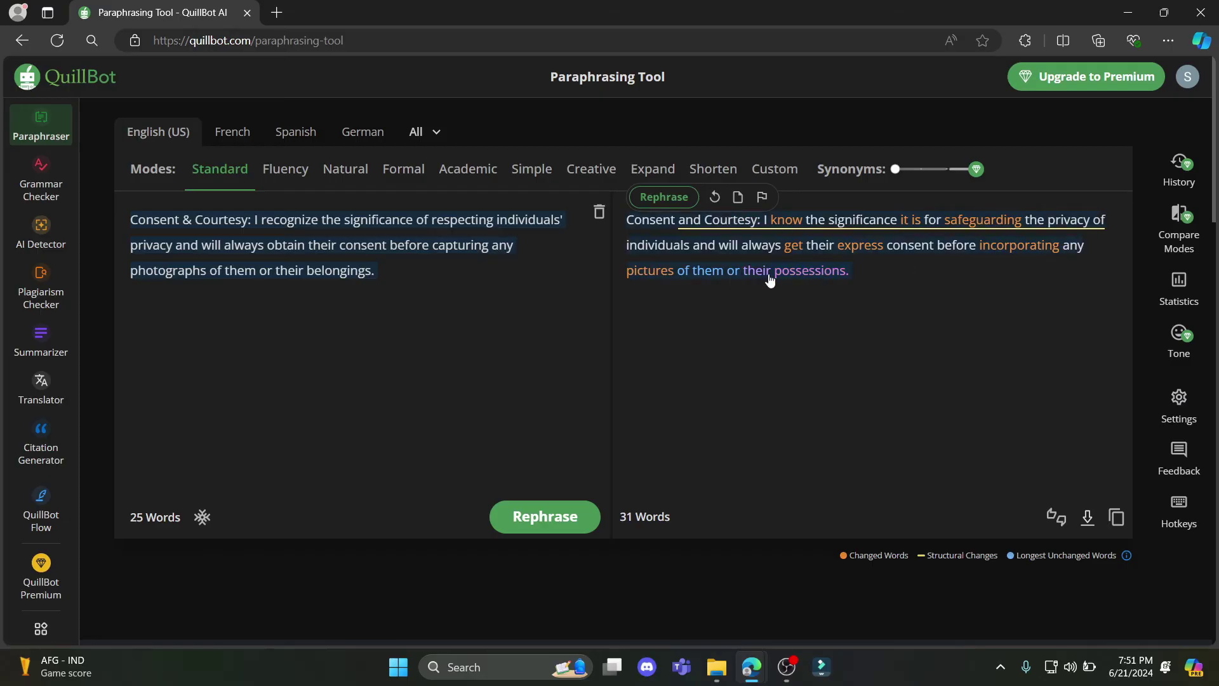
Change 'possessions' to 'stuff' and 'them' to 'themselves', and drop 'any' before 'pictures'.
{"action": "left_click", "coordinate": [821, 272]}
{"action": "left_click", "coordinate": [844, 316]}
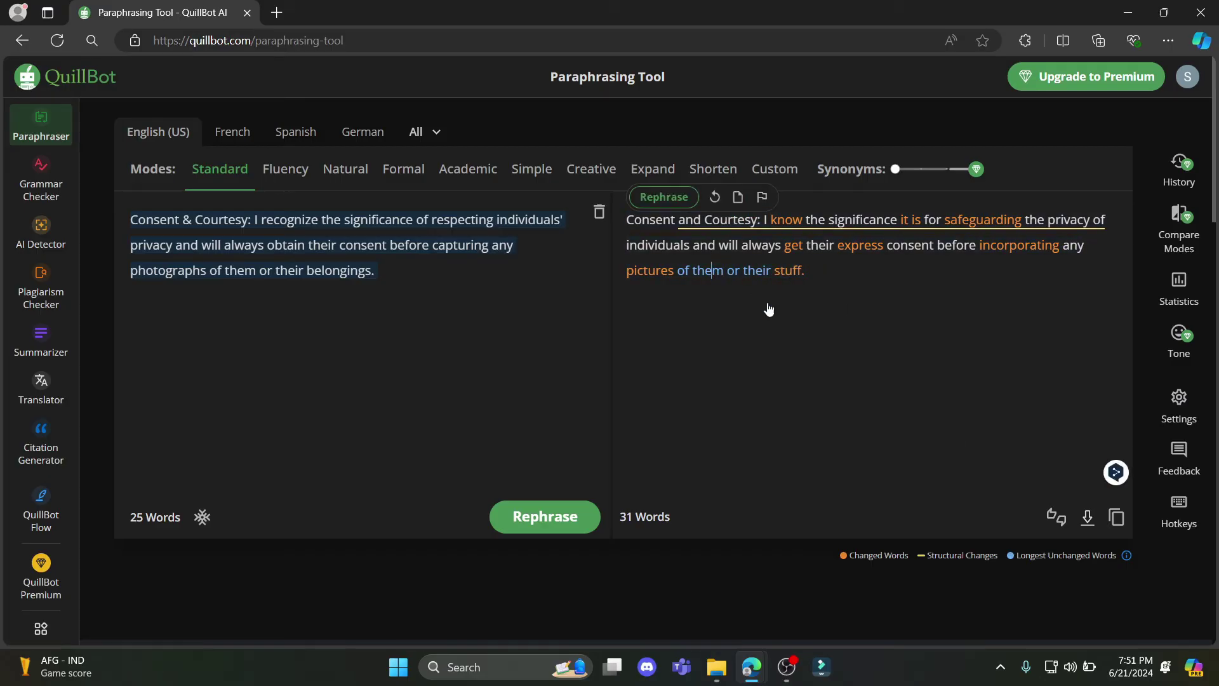
{"action": "left_click", "coordinate": [716, 272]}
{"action": "left_click", "coordinate": [725, 330]}
{"action": "left_click", "coordinate": [665, 278]}
{"action": "left_click", "coordinate": [667, 312]}
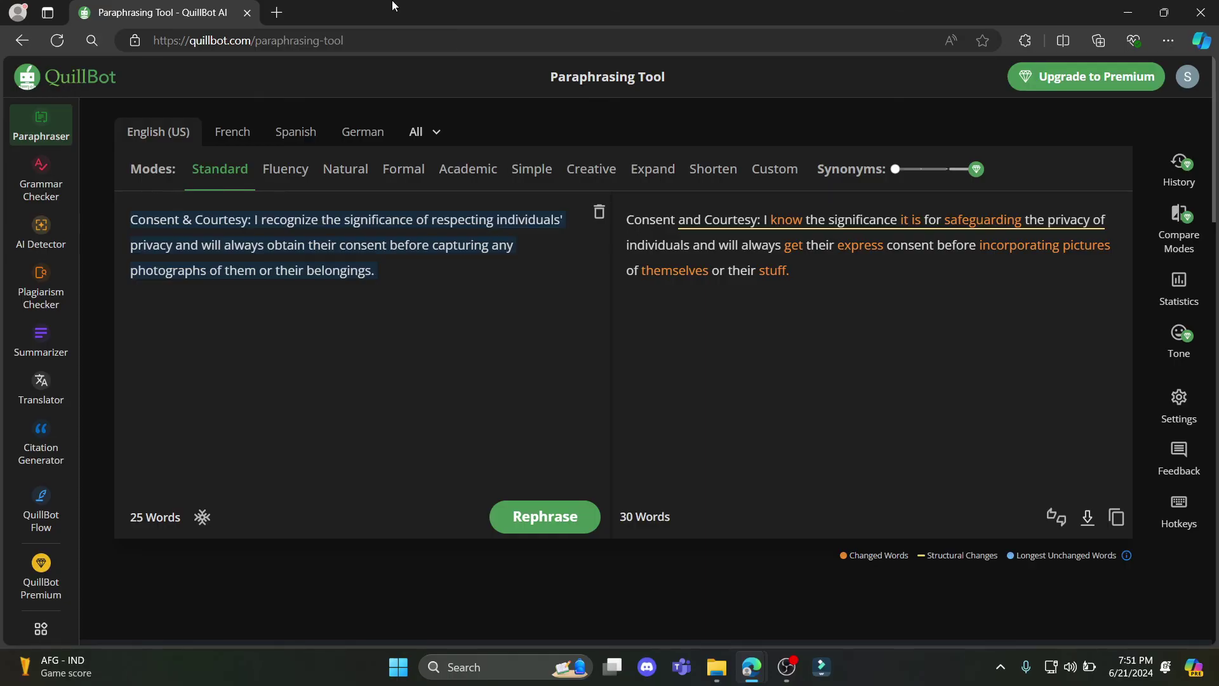
Return to the QuillBot home page via the top-left logo.
{"action": "left_click", "coordinate": [87, 82]}
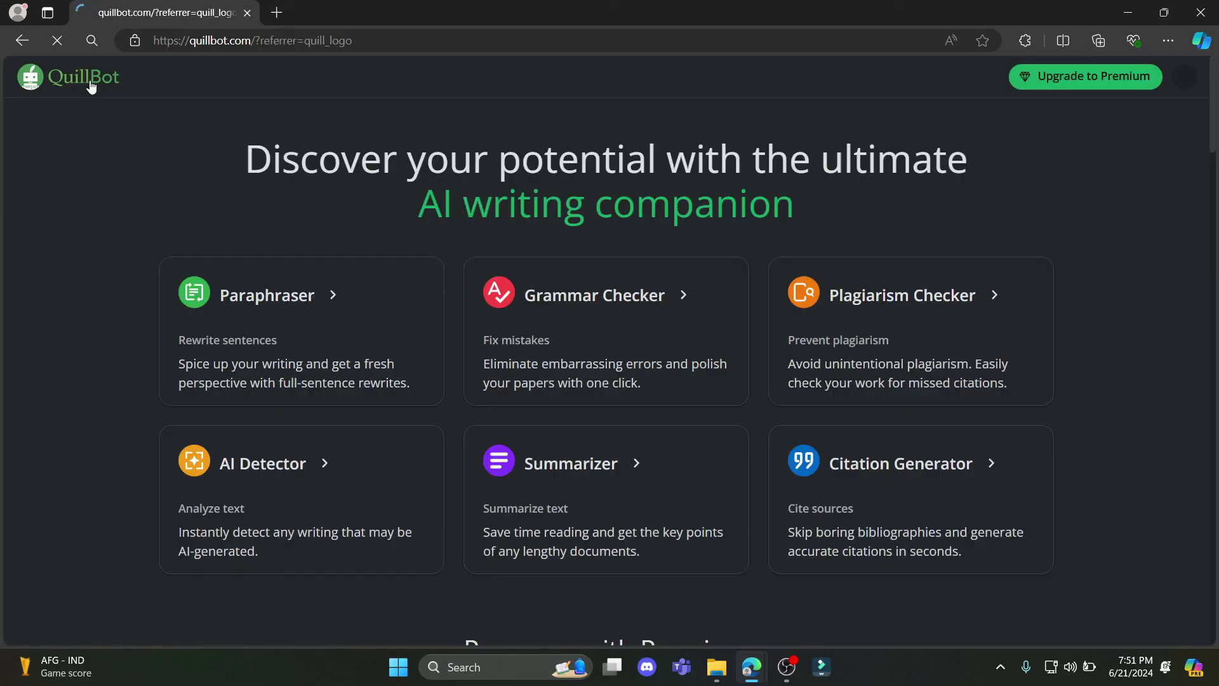